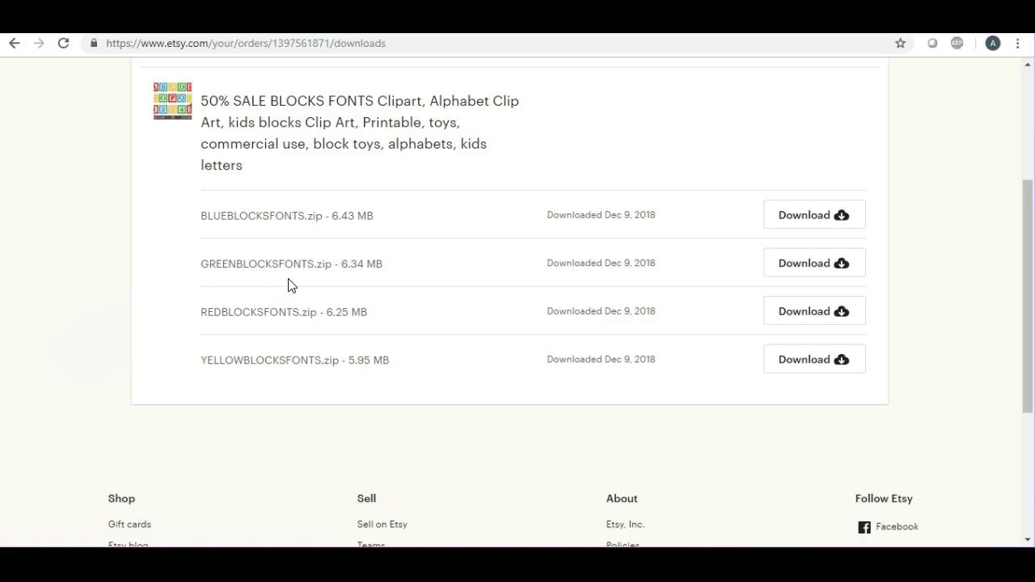
Step: Download BLUEBLOCKSFONTS.zip, GREENBLOCKSFONTS.zip and REDBLOCKSFONTS.zip from the Etsy order page
click(320, 269)
click(803, 216)
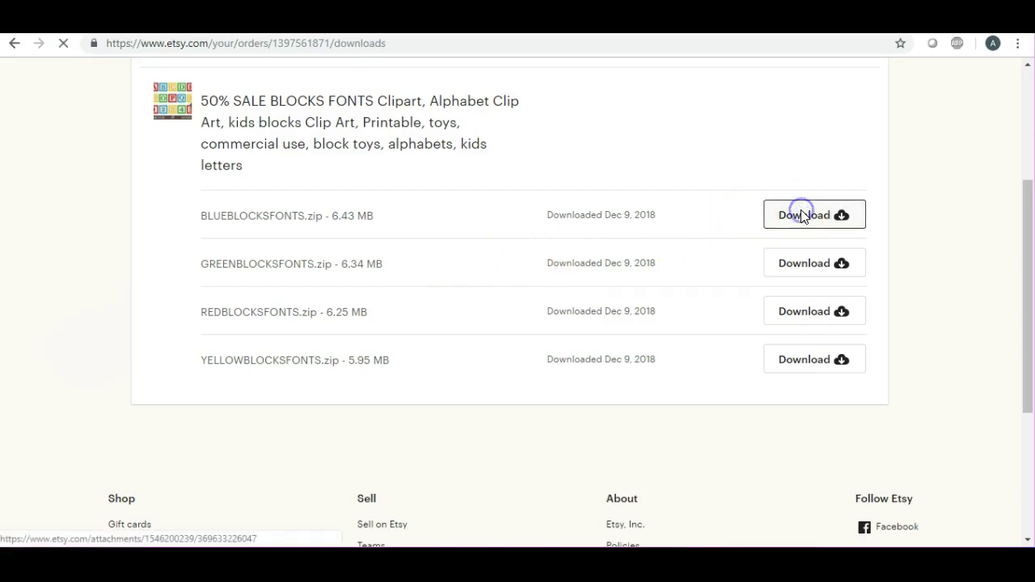
click(799, 265)
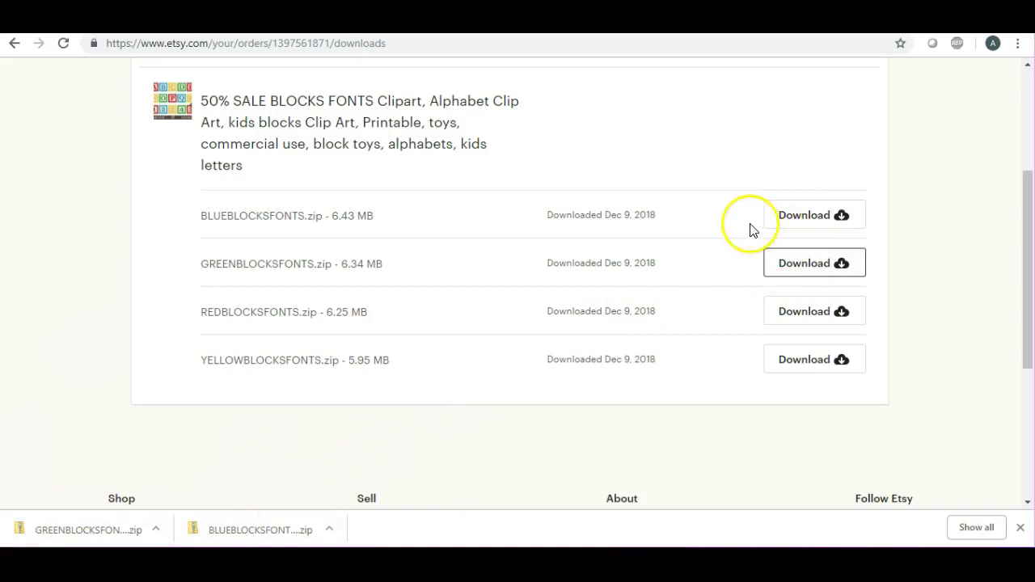
click(789, 318)
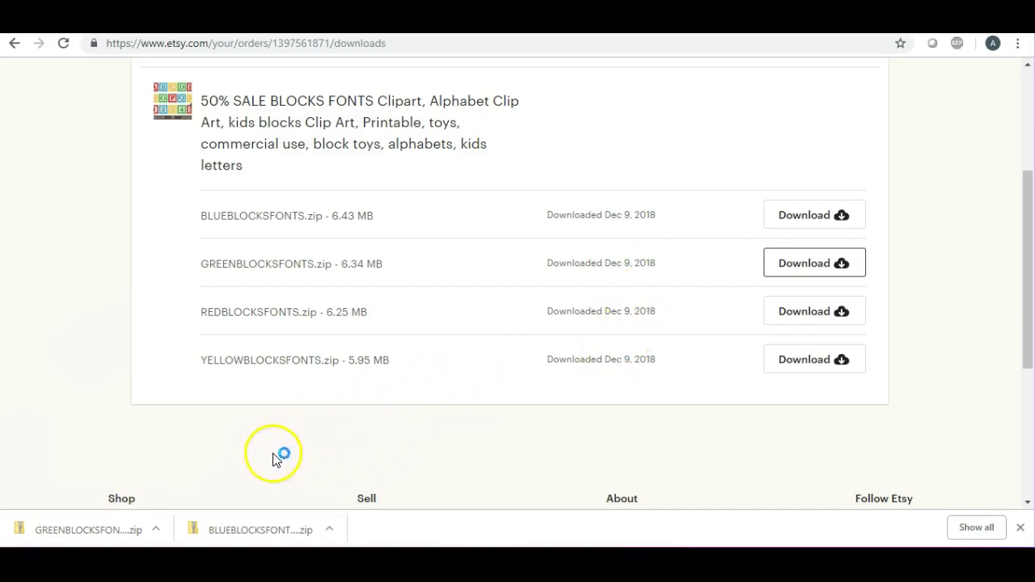
Step: Open the green zip full-screen and browse the 37 PNG blocks in GREEN BLOCKS FONTS
click(93, 530)
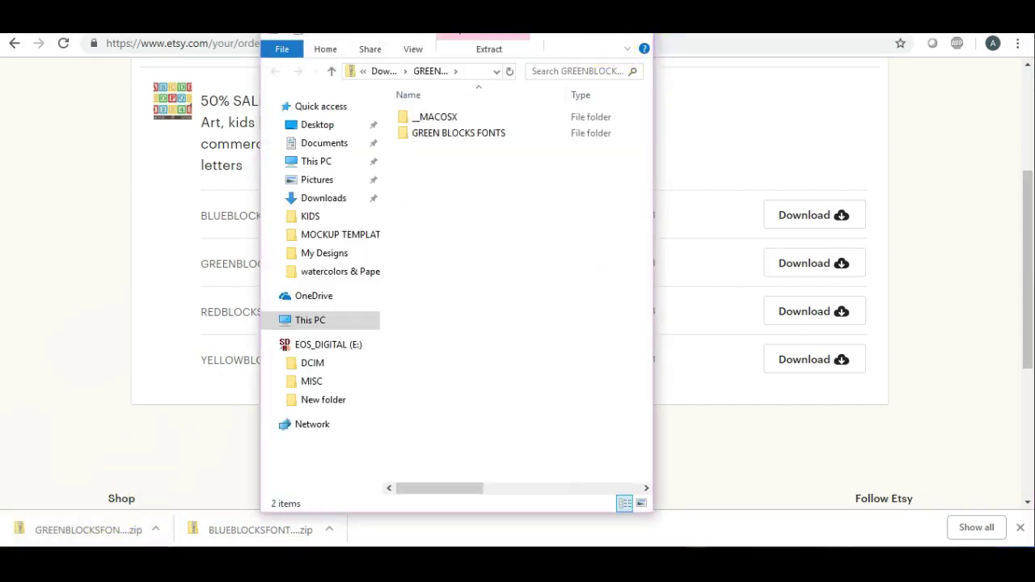
key(super+Up)
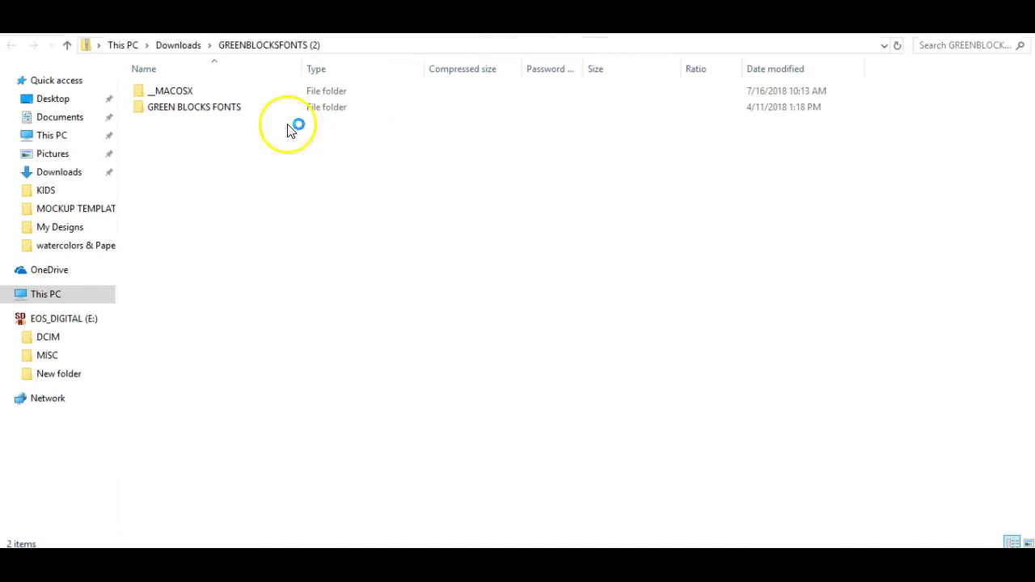
double_click(235, 110)
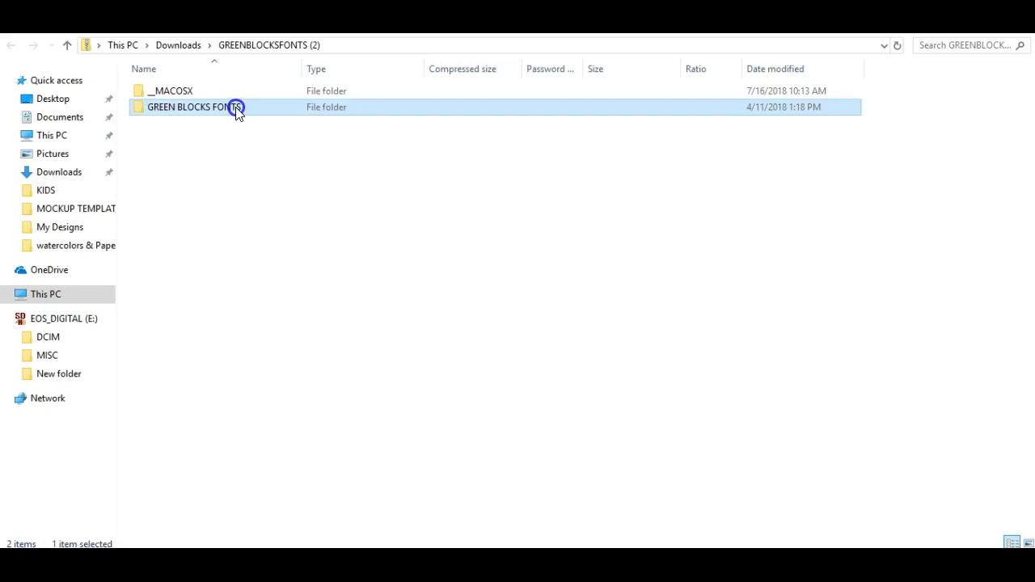
scroll(284, 143, down, 3)
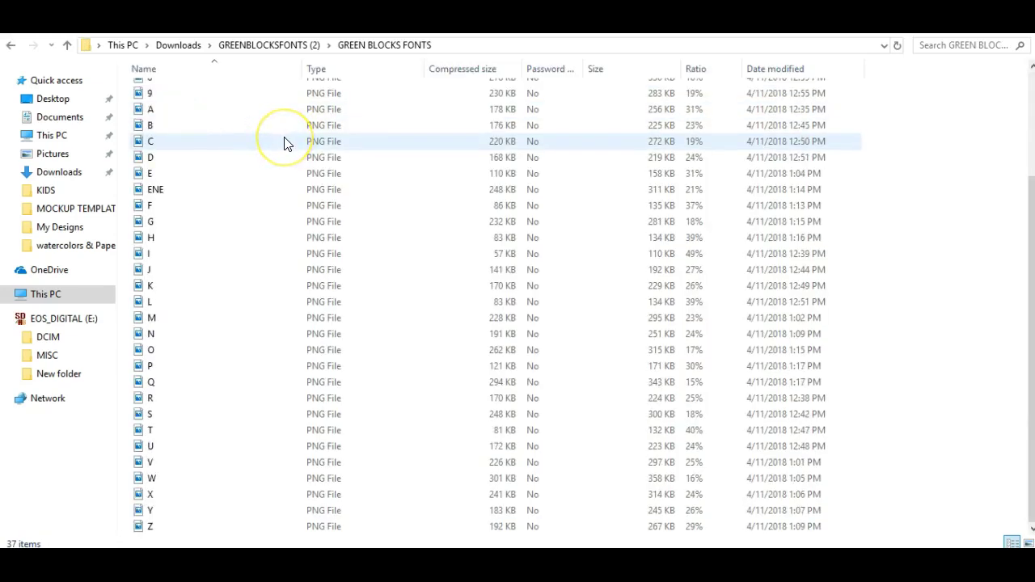
scroll(284, 143, up, 3)
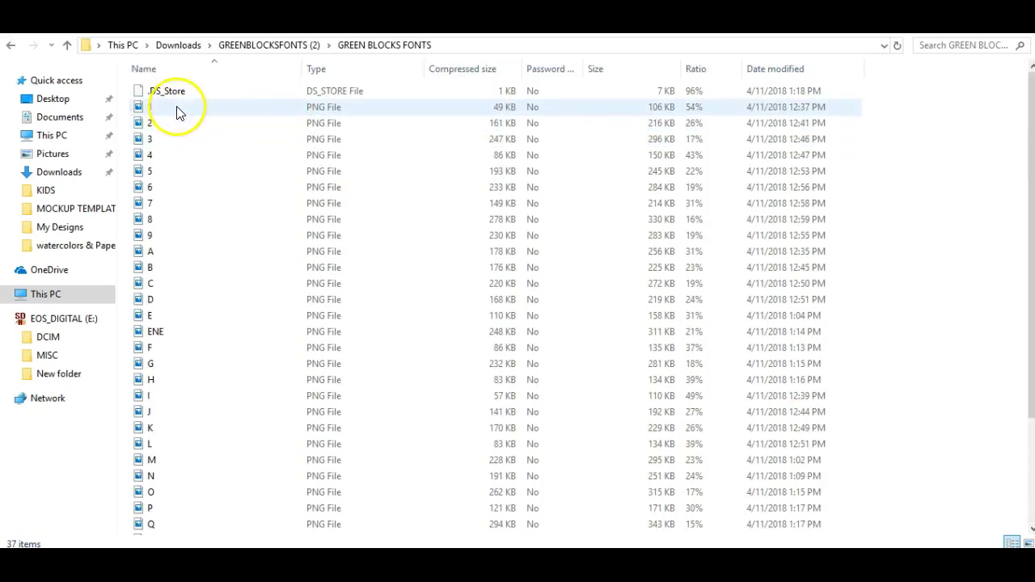
click(177, 109)
scroll(178, 111, down, 3)
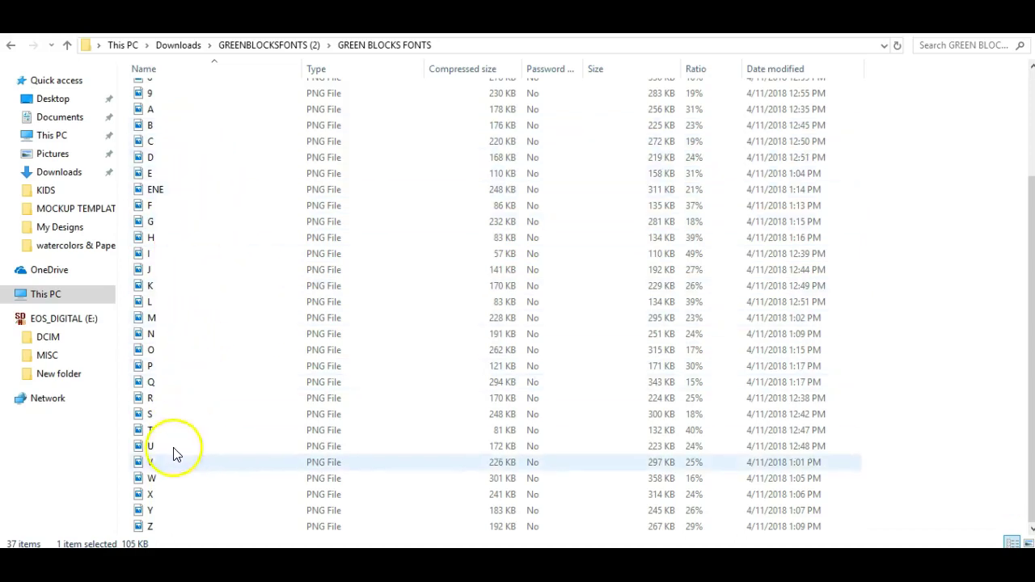
scroll(173, 455, up, 3)
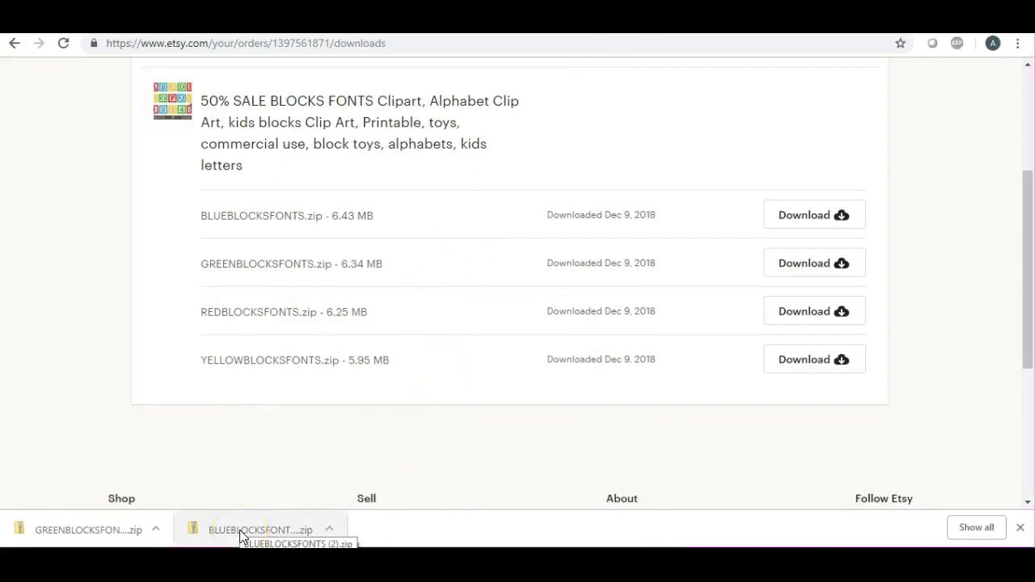
Step: Open the blue zip full-screen and browse BLUE BLOCKS FONTS' 36 PNGs, numbered 1–9 and lettered A–Z
click(239, 532)
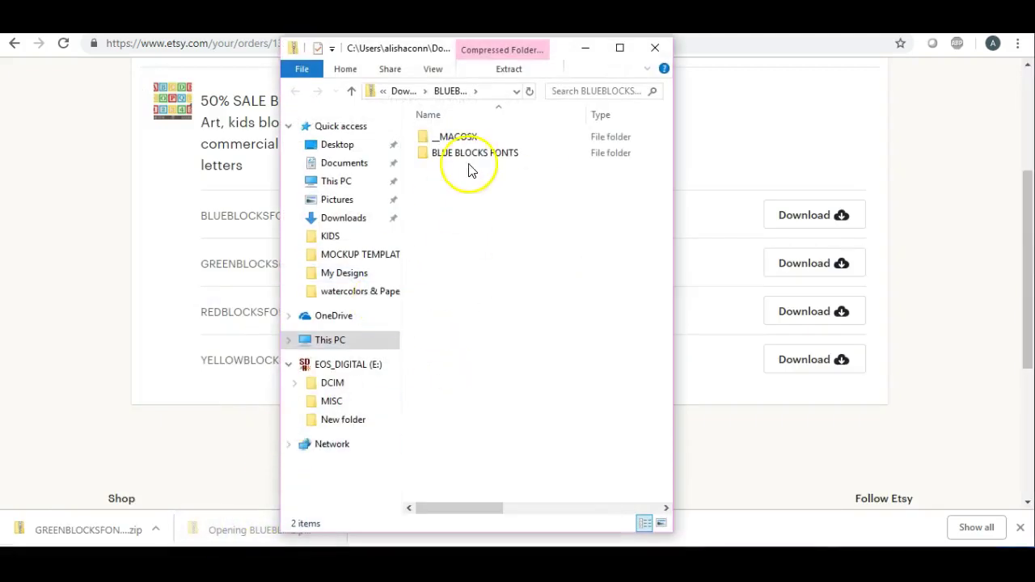
click(619, 51)
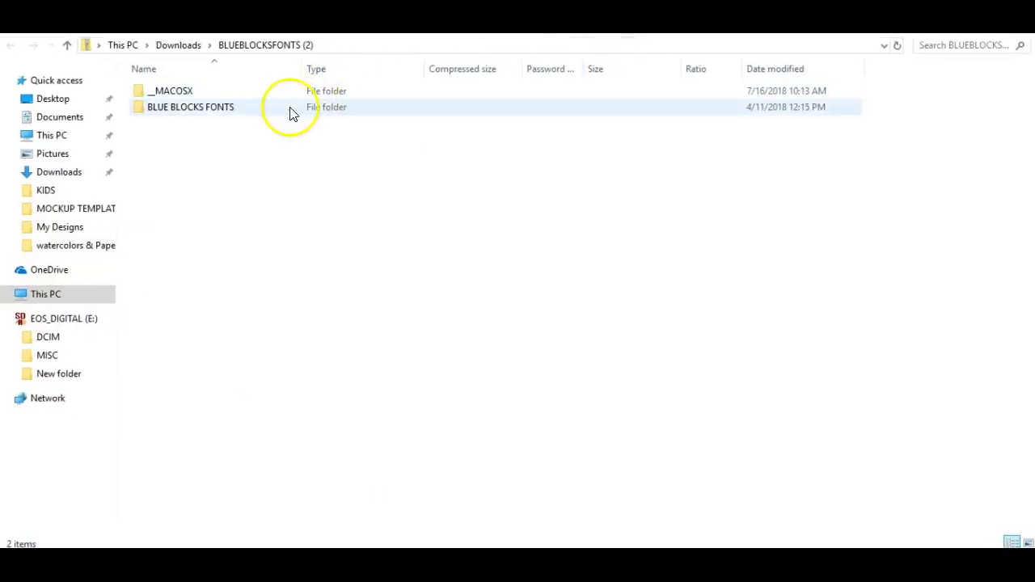
click(234, 109)
double_click(234, 108)
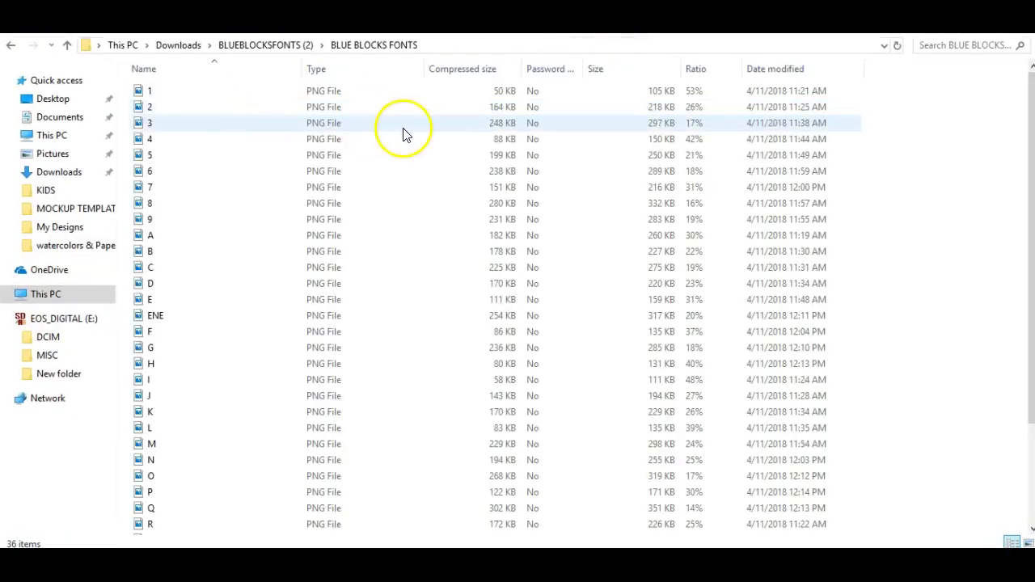
click(181, 95)
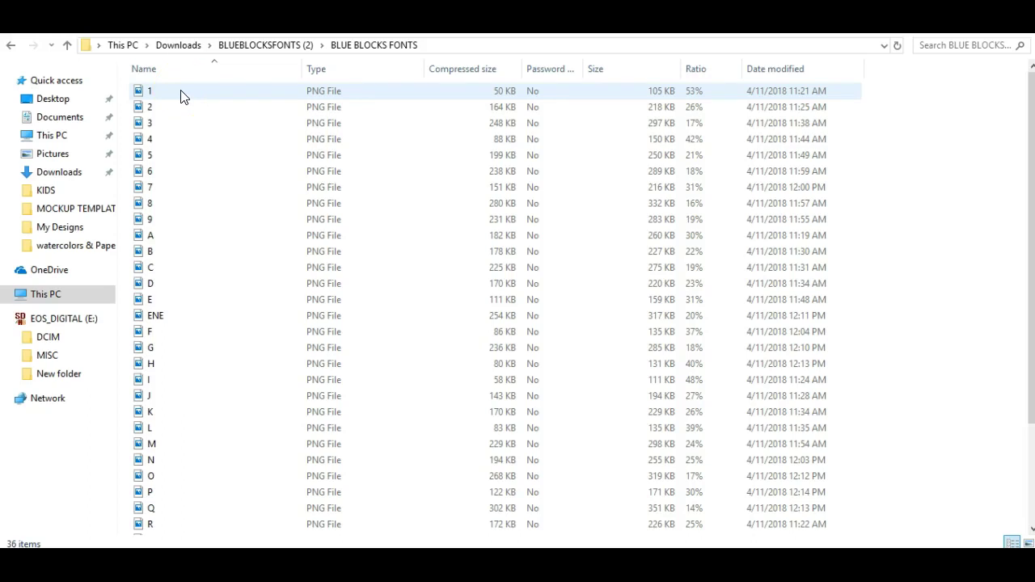
click(181, 94)
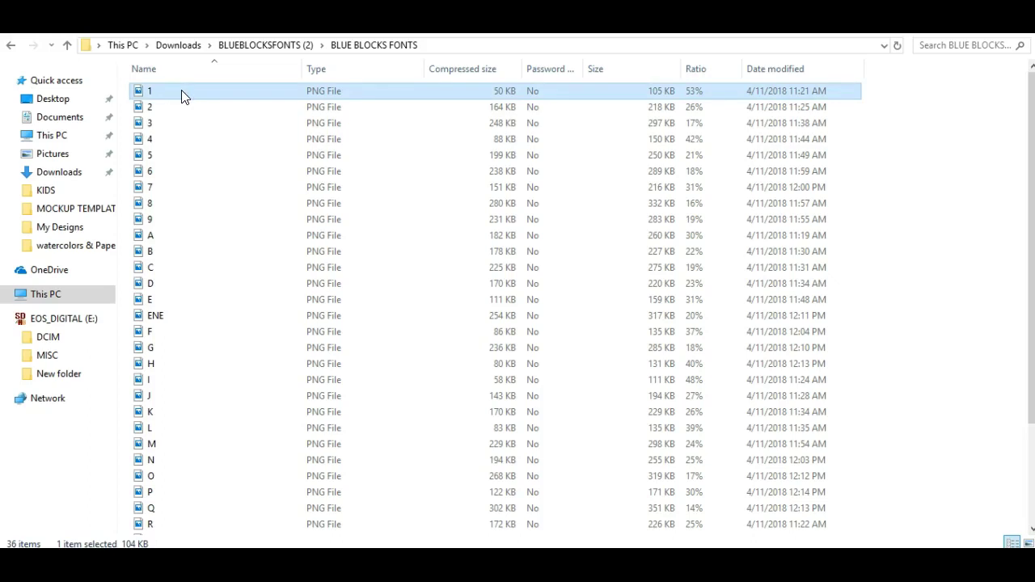
scroll(182, 95, down, 2)
scroll(182, 95, up, 2)
click(168, 97)
scroll(174, 101, down, 3)
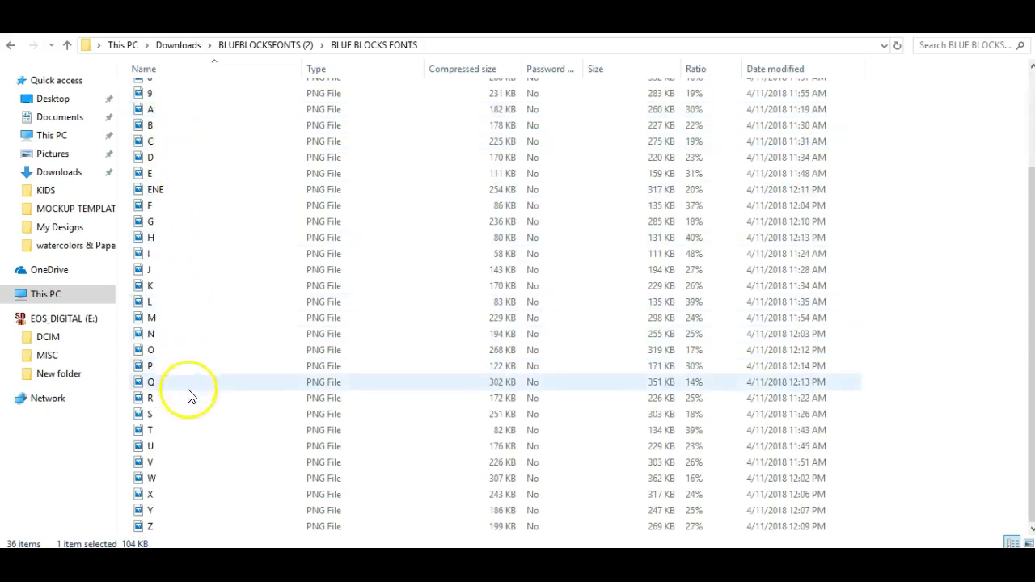
Step: Select all 36 blue block PNGs from 1 through Z and copy them
shift+click(165, 523)
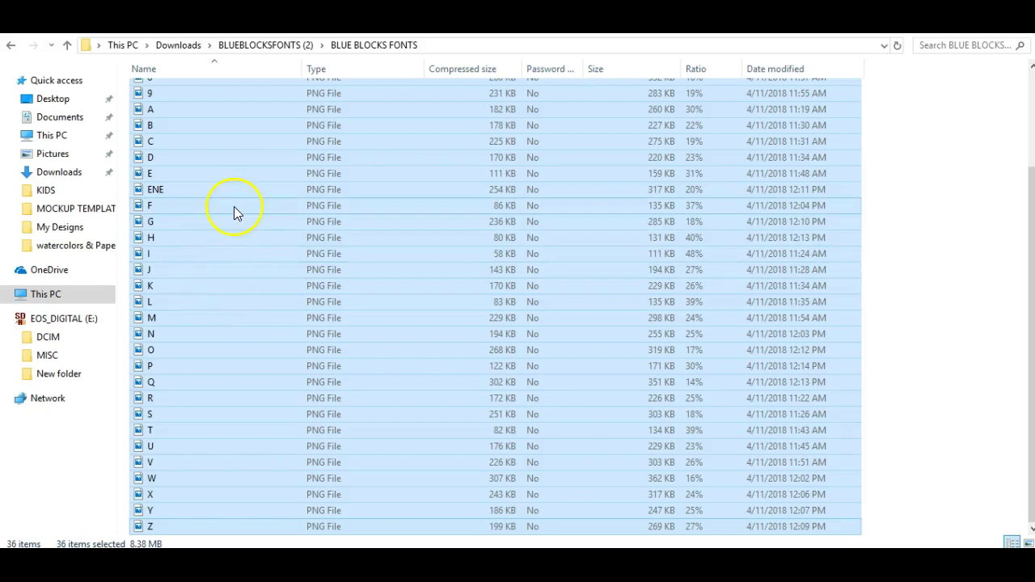
right_click(219, 231)
click(155, 283)
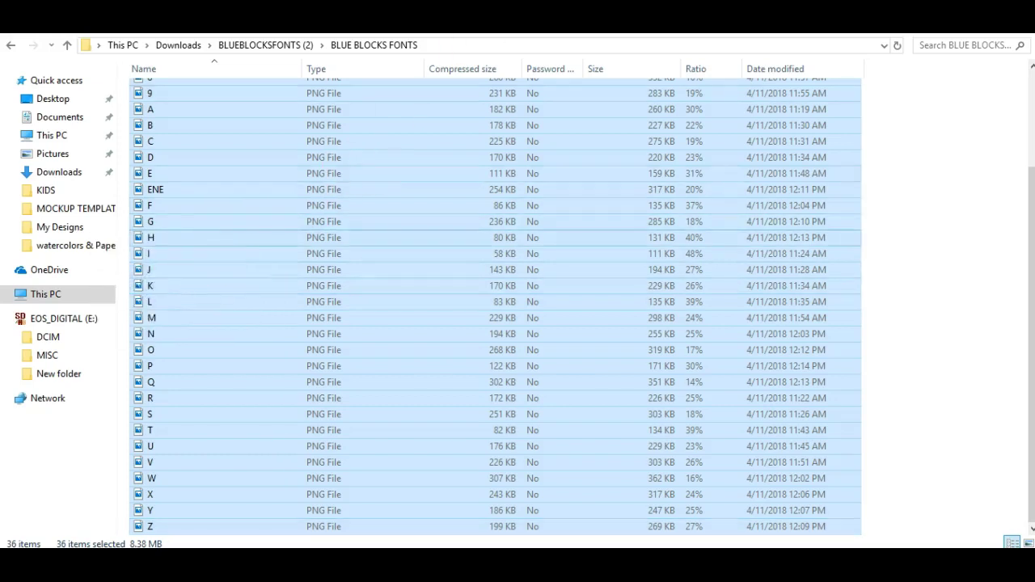
Step: Paste the copied blue PNGs into the desktop KIDS folder, choosing to review each conflict
key(alt+Tab)
key(super+d)
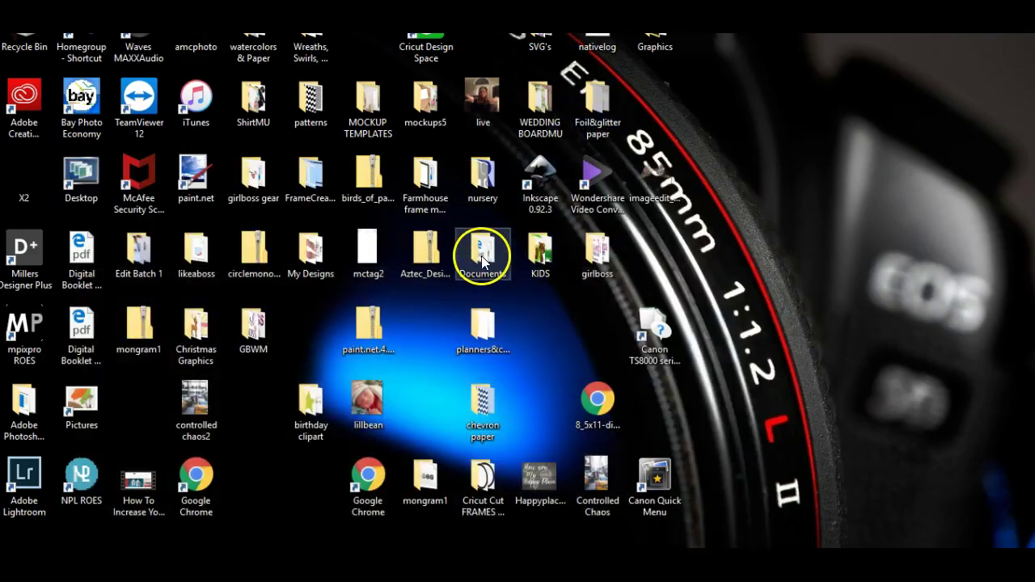
click(540, 256)
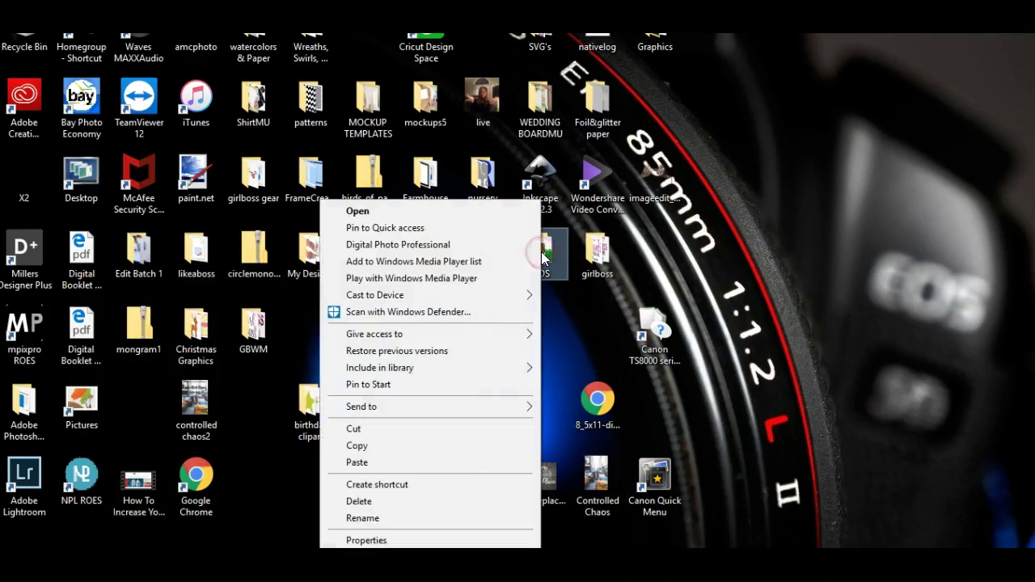
click(380, 463)
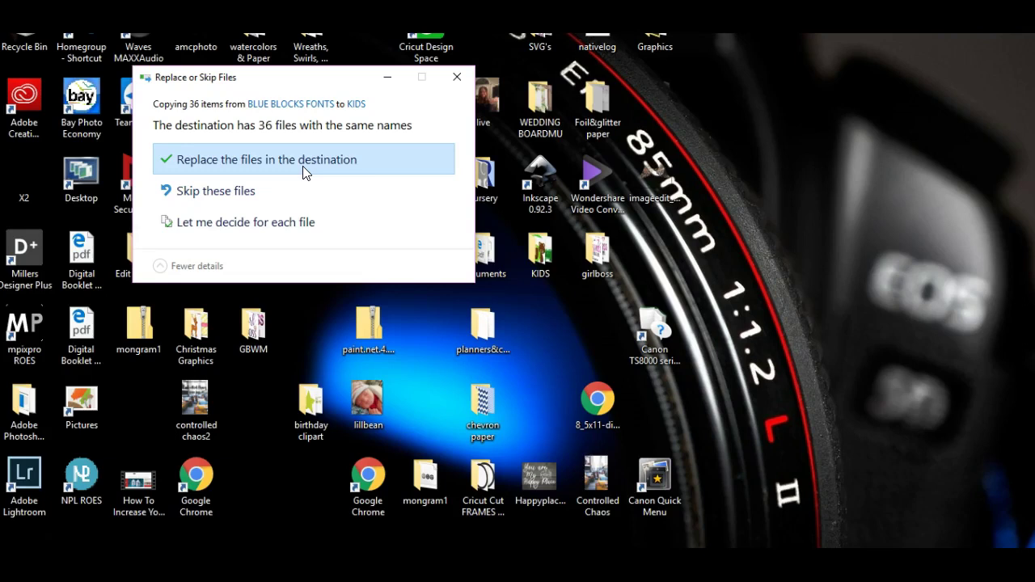
click(269, 229)
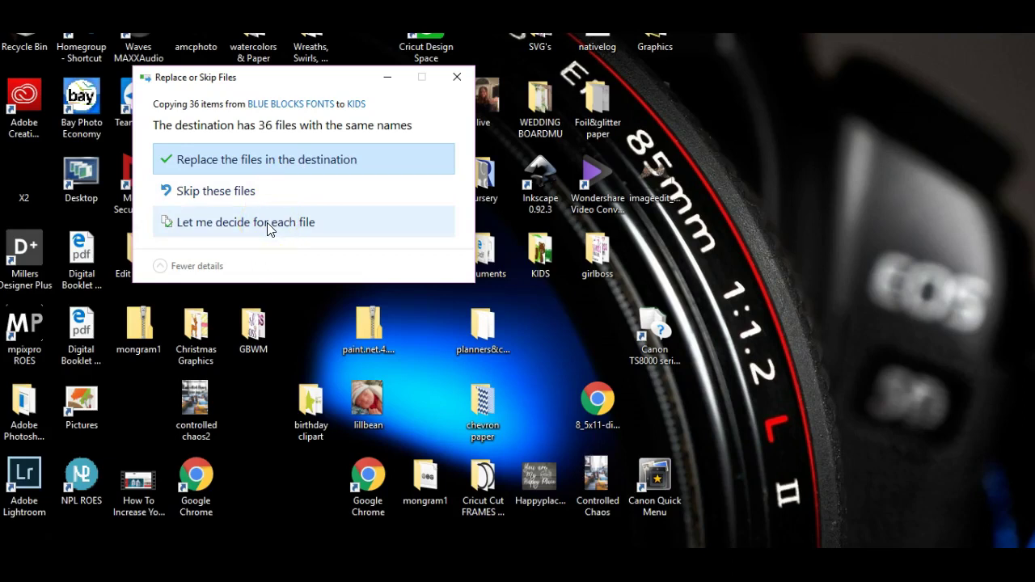
Step: Keep only the incoming BLUE BLOCKS FONTS versions for all 36 conflicts and continue copying
click(269, 229)
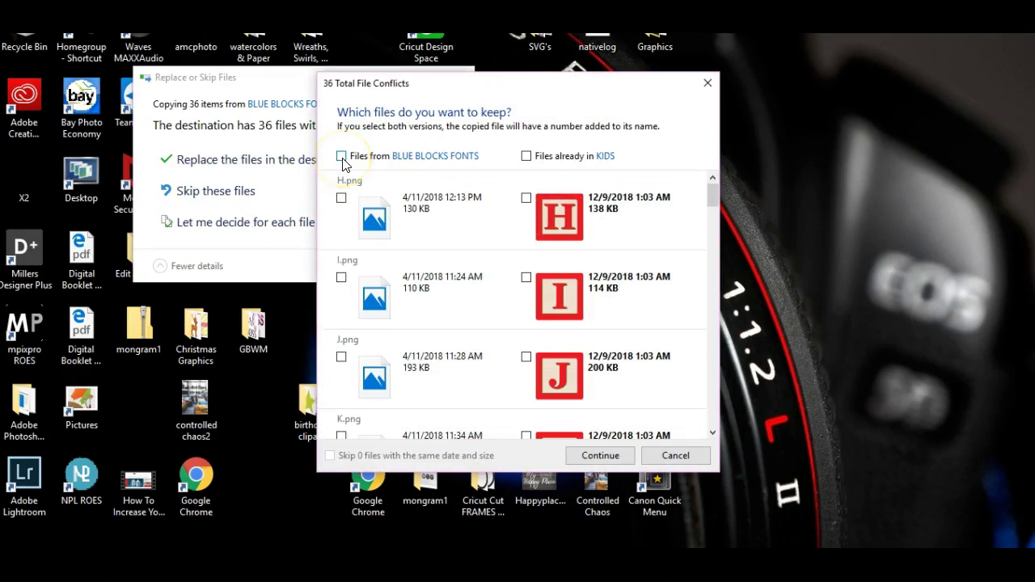
click(526, 155)
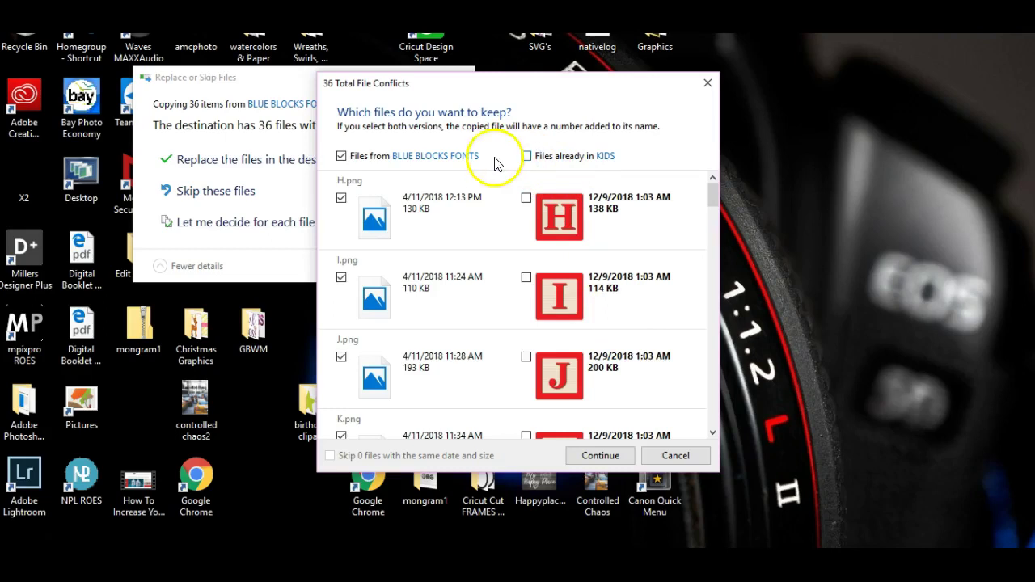
click(595, 455)
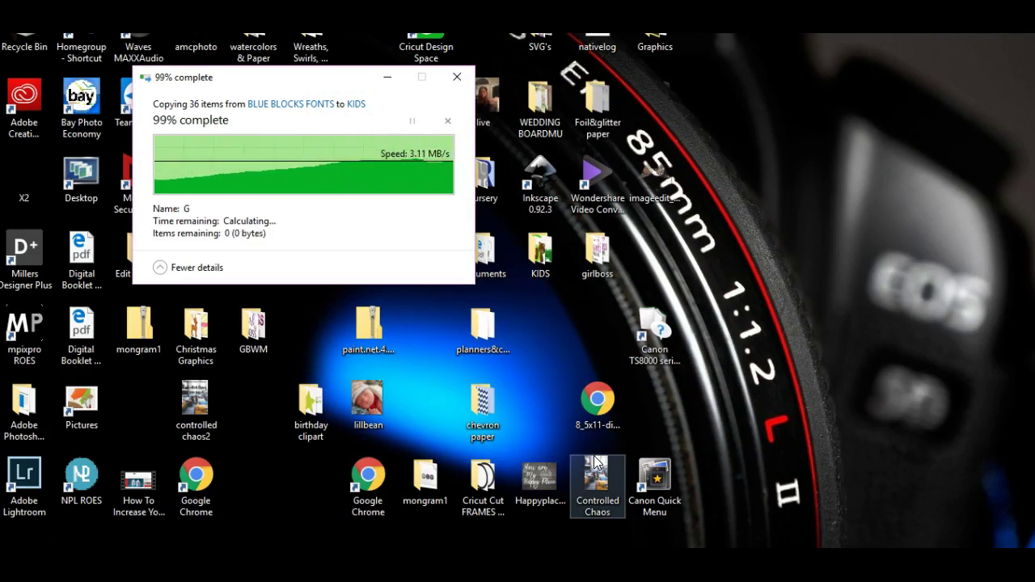
Step: Open KIDS full-screen, look over thumbnails like 1 (2) and 1 (4), then minimize it
double_click(534, 273)
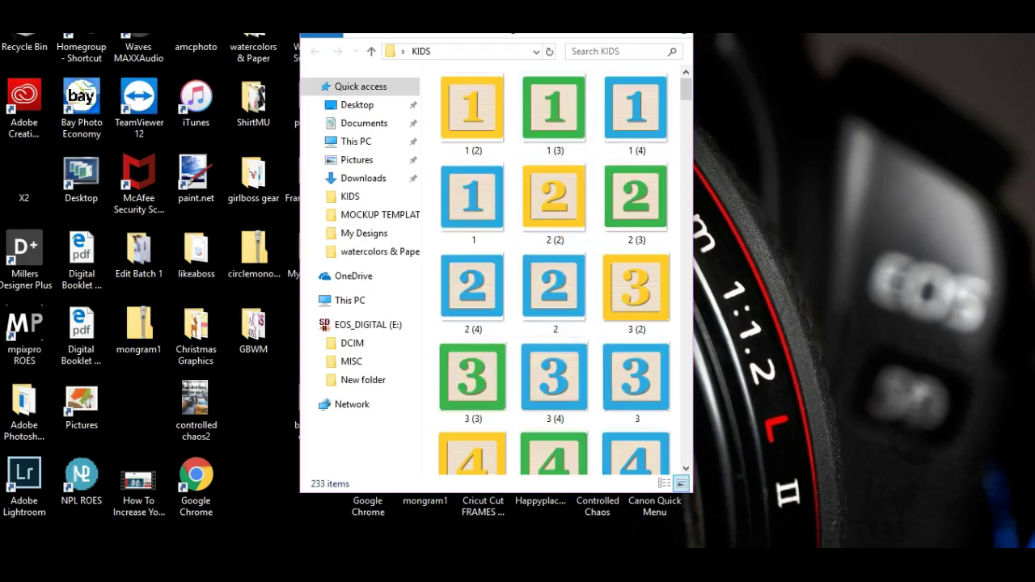
key(super+Up)
scroll(532, 224, down, 3)
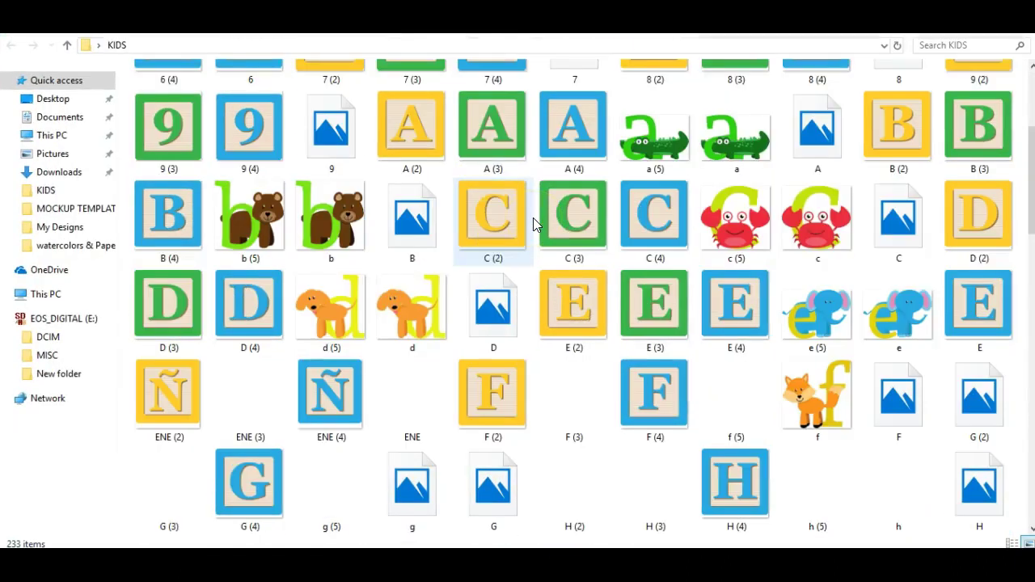
scroll(533, 224, down, 7)
scroll(533, 223, down, 7)
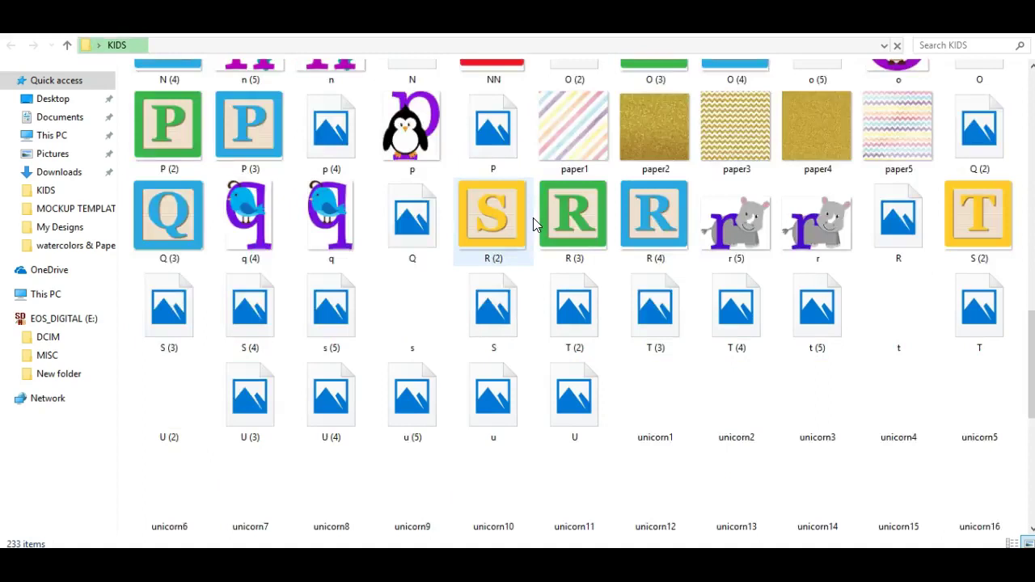
scroll(533, 224, up, 10)
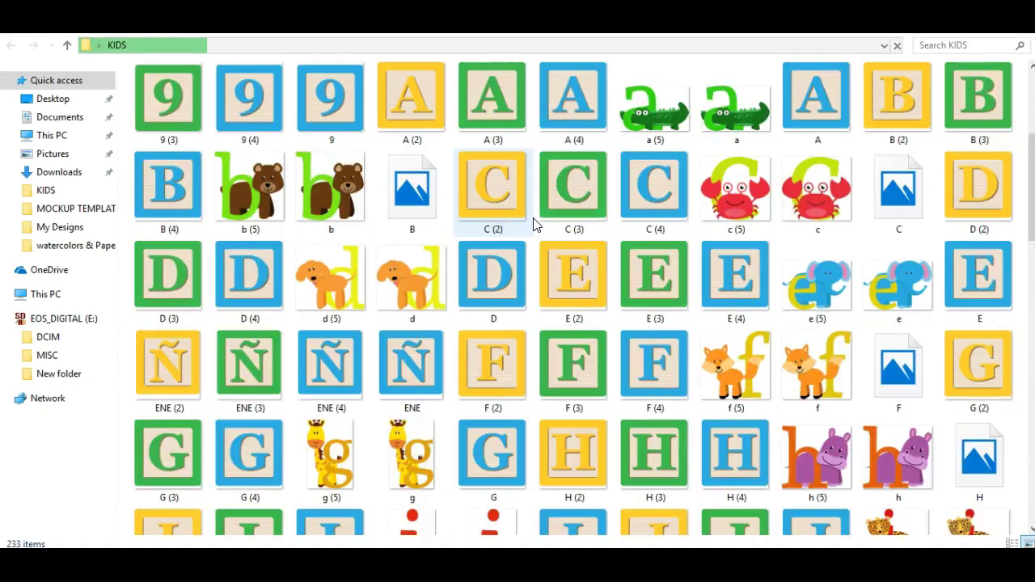
scroll(533, 224, up, 3)
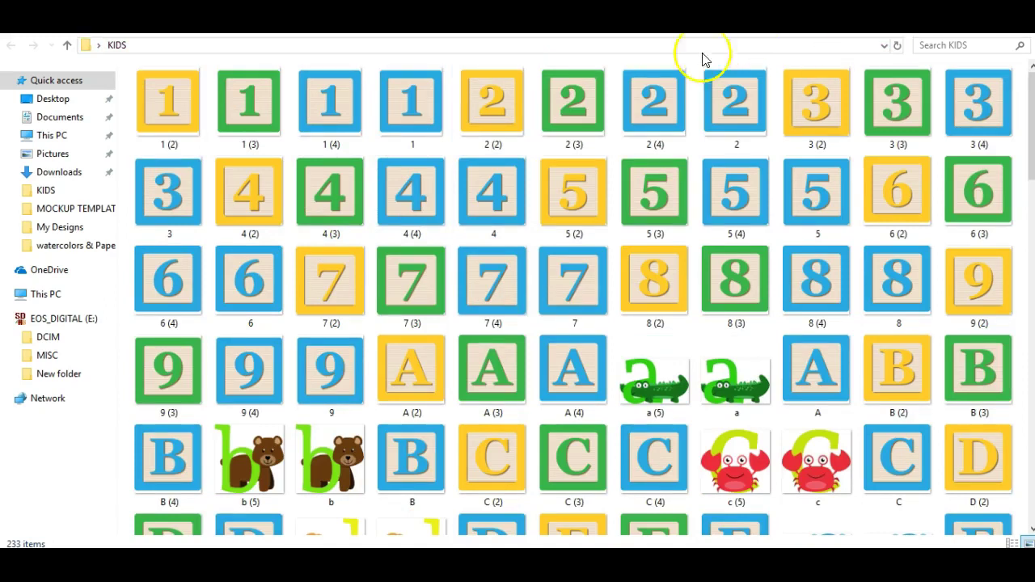
click(164, 102)
click(331, 112)
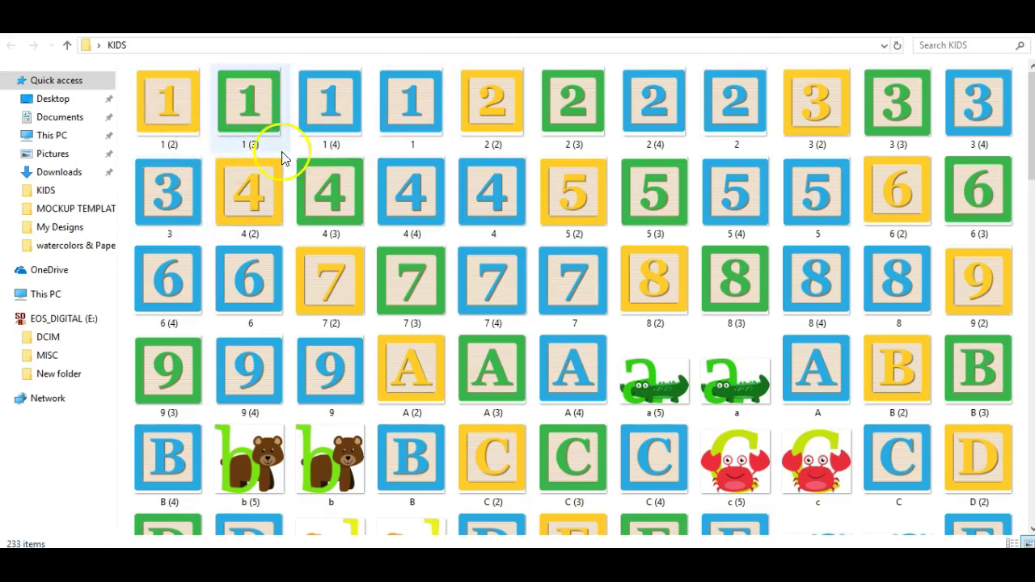
click(388, 141)
key(super+d)
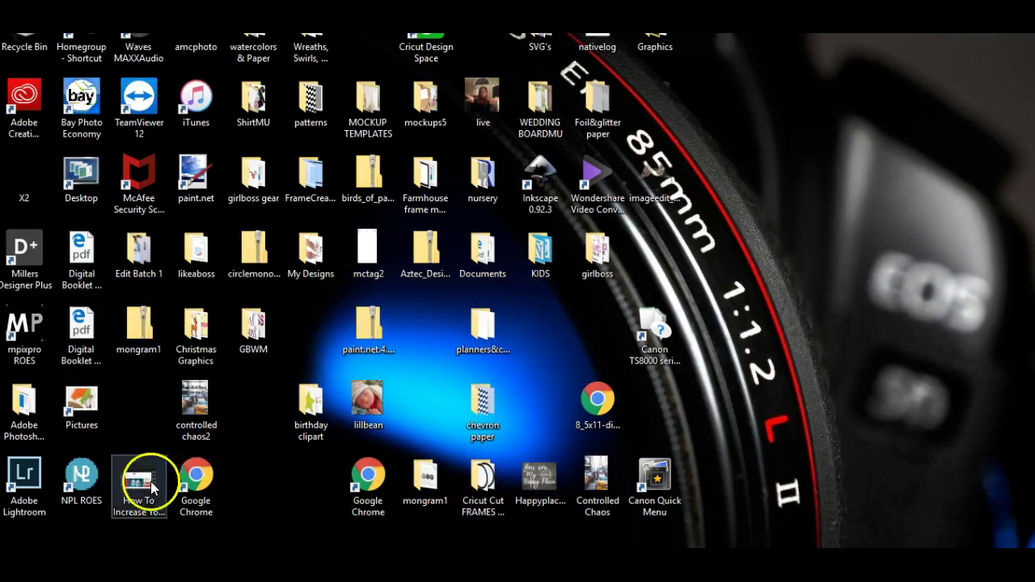
Step: Download REDBLOCKSFONTS.zip from the Etsy order and open the finished download
click(24, 546)
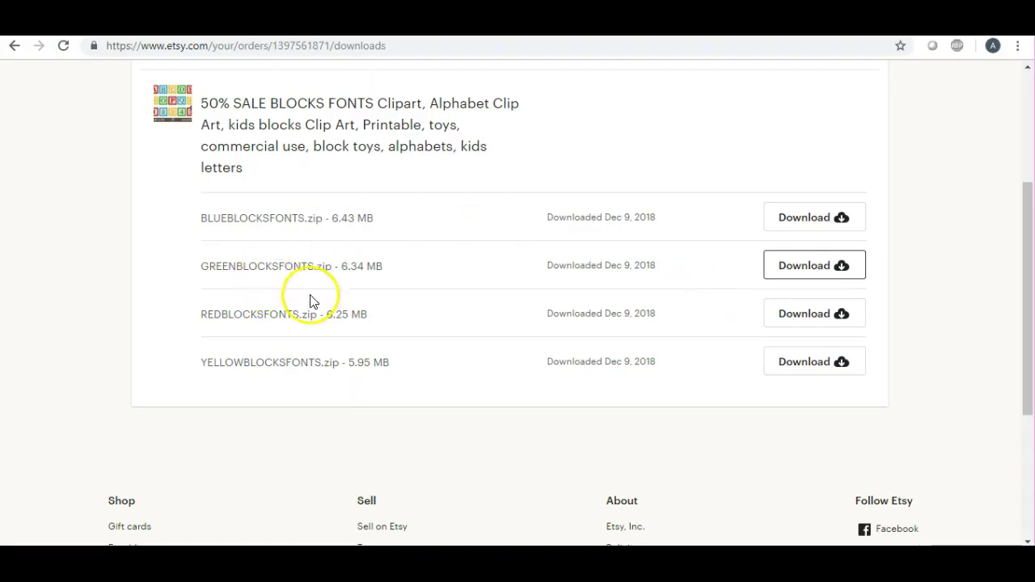
click(802, 315)
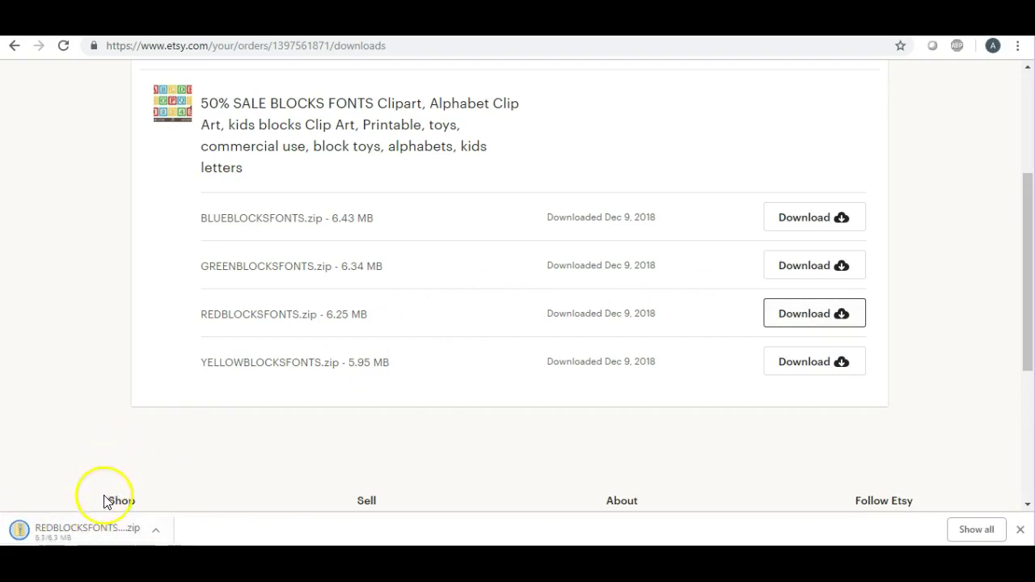
click(91, 529)
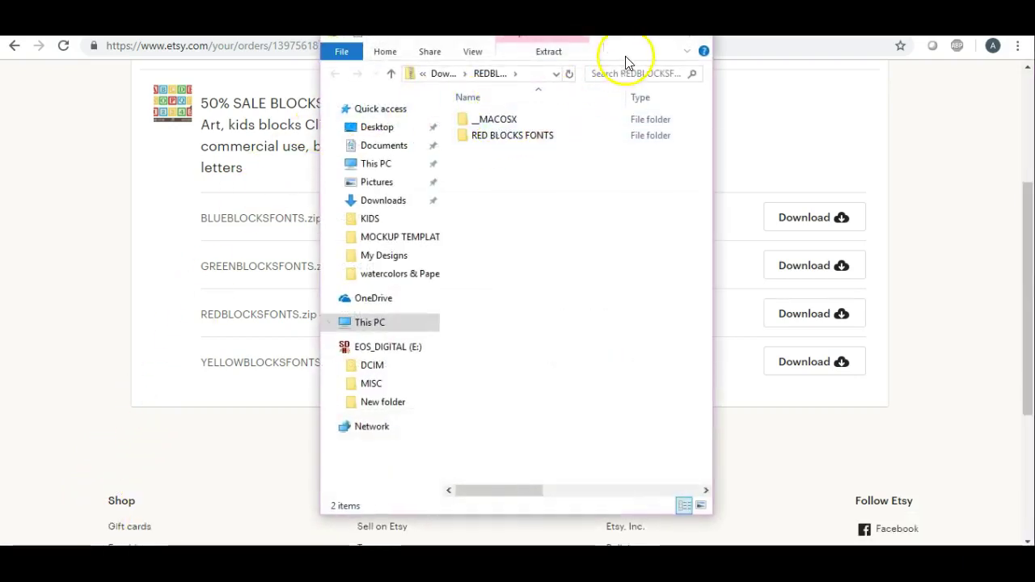
Step: Open RED BLOCKS FONTS in the full-screen zip window and cut every PNG from 1 through Z
double_click(654, 44)
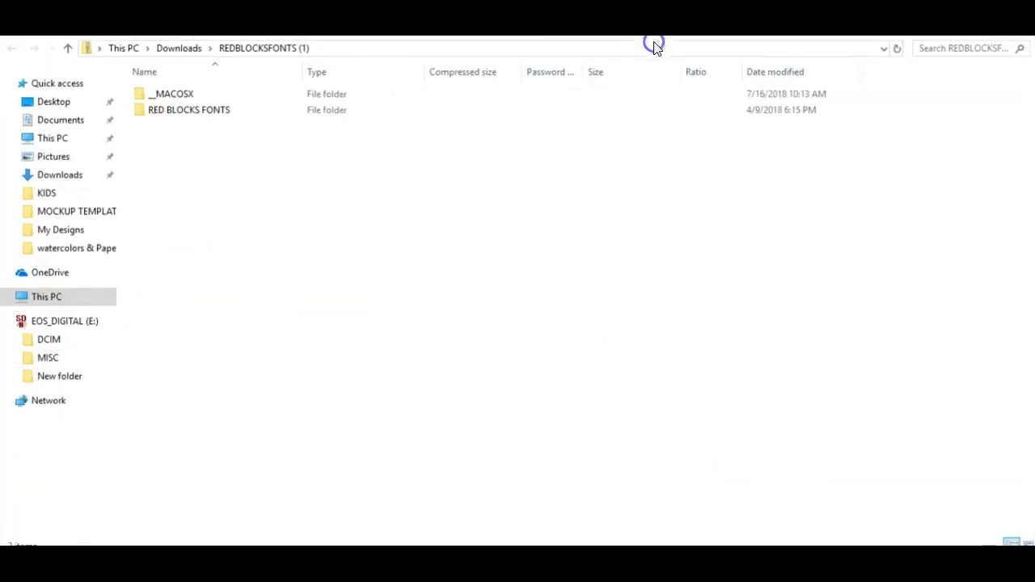
double_click(241, 110)
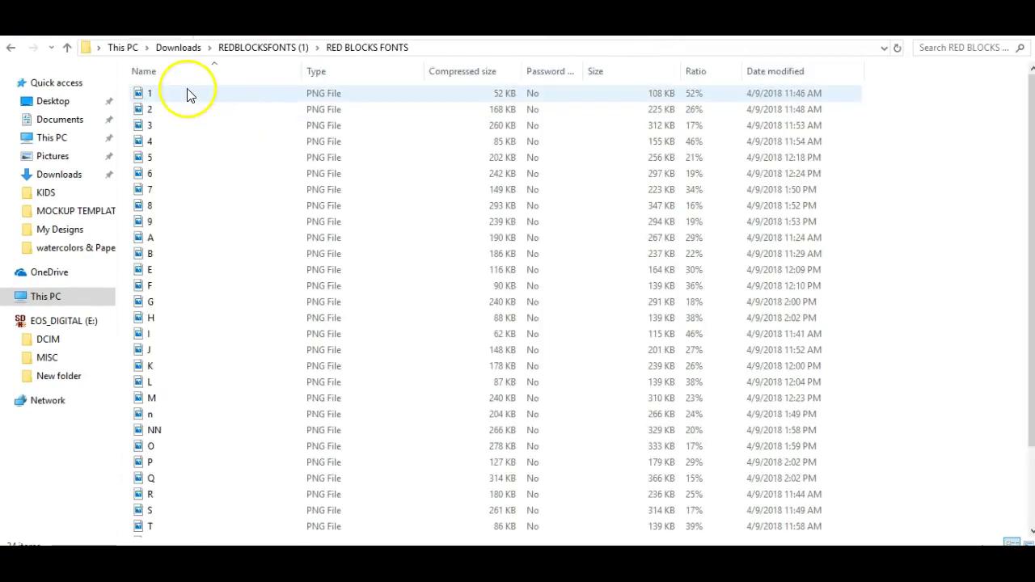
click(186, 95)
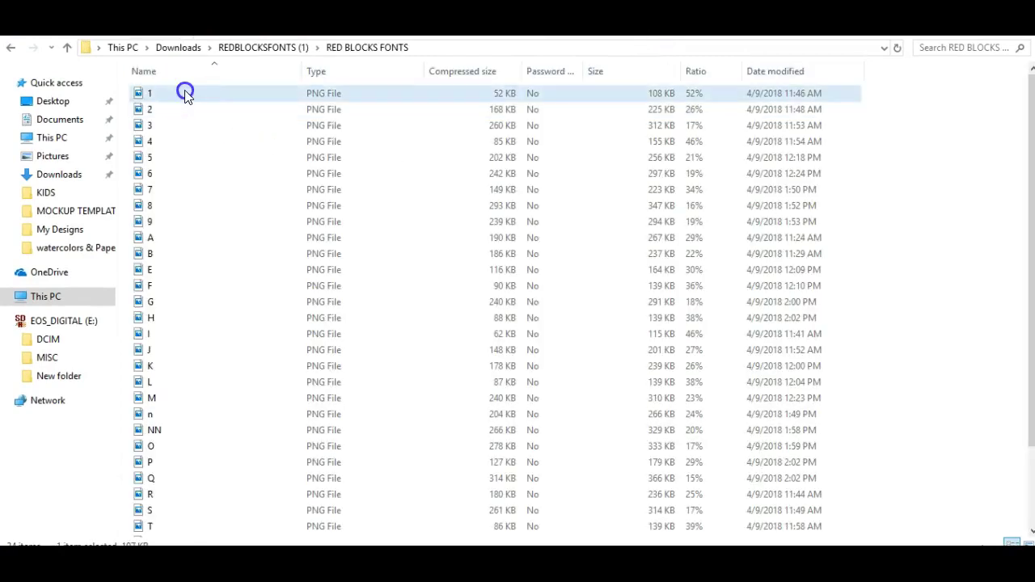
scroll(189, 104, down, 2)
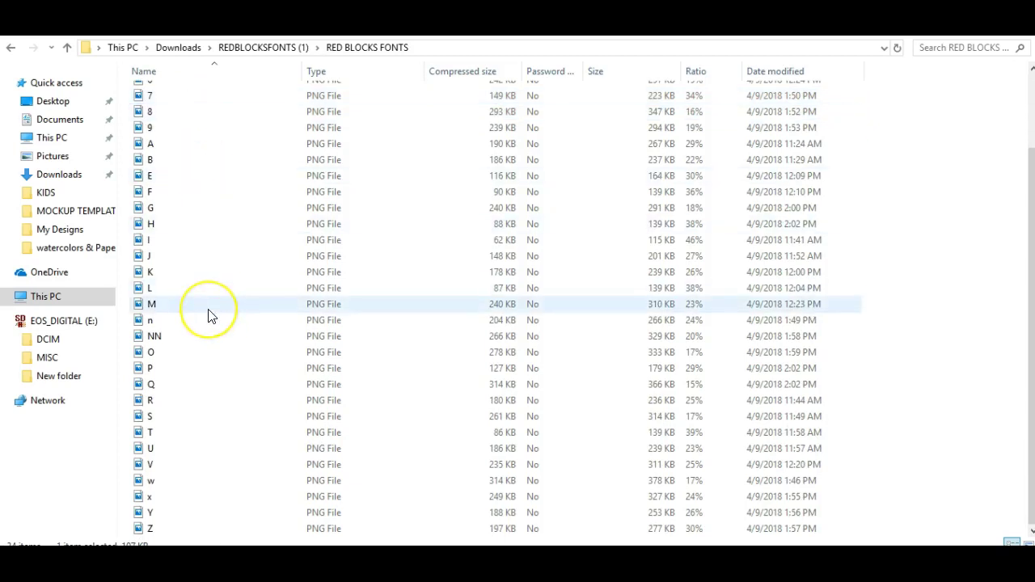
shift+click(168, 529)
right_click(226, 250)
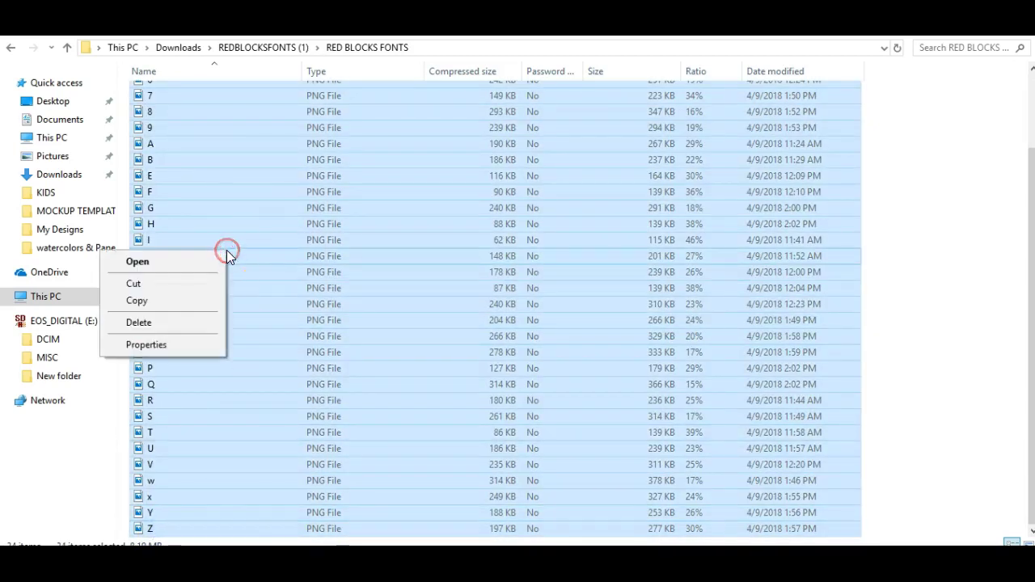
click(172, 283)
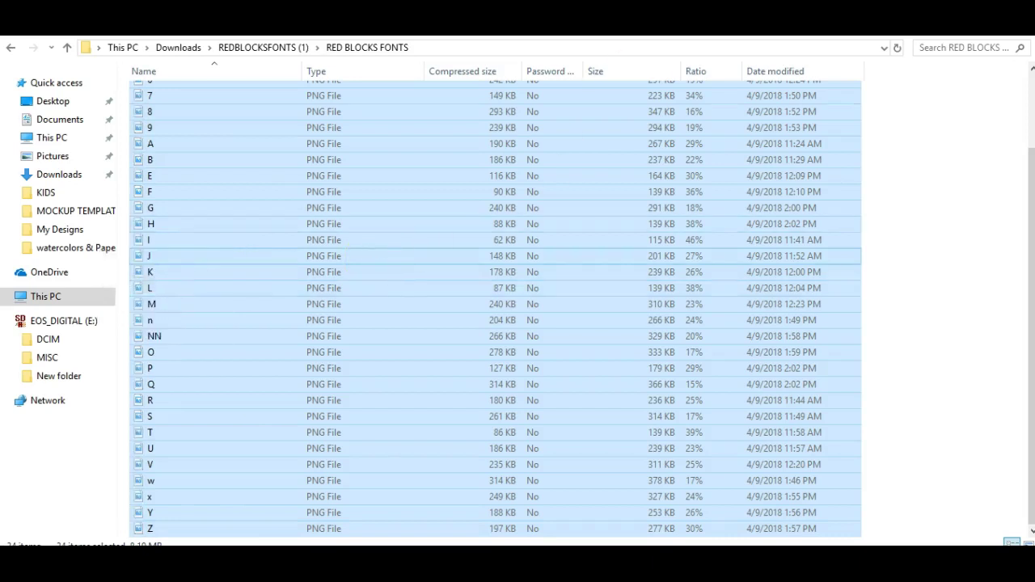
Step: Paste the cut red block PNGs into the desktop KIDS folder
key(alt+Tab)
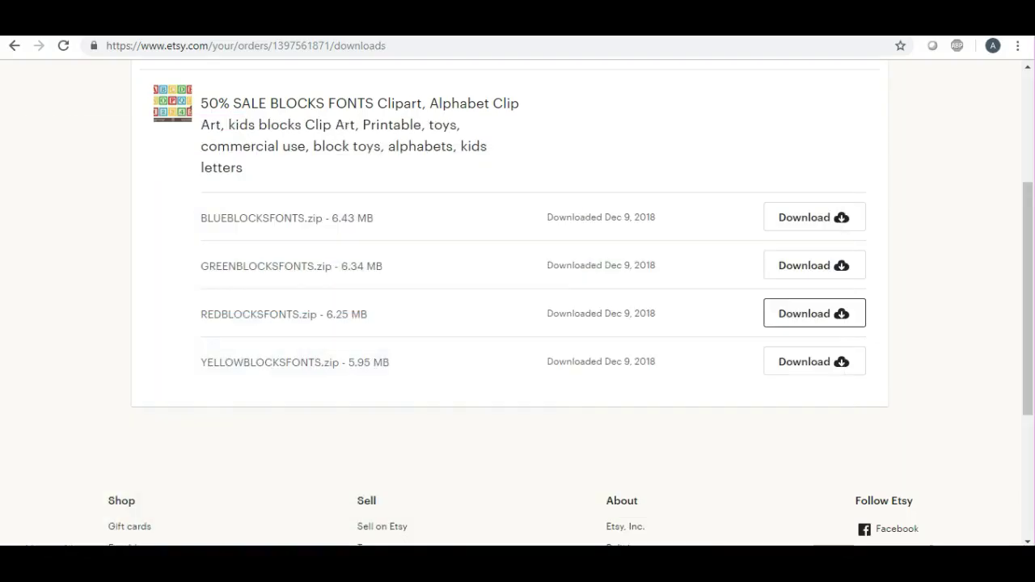
key(super+d)
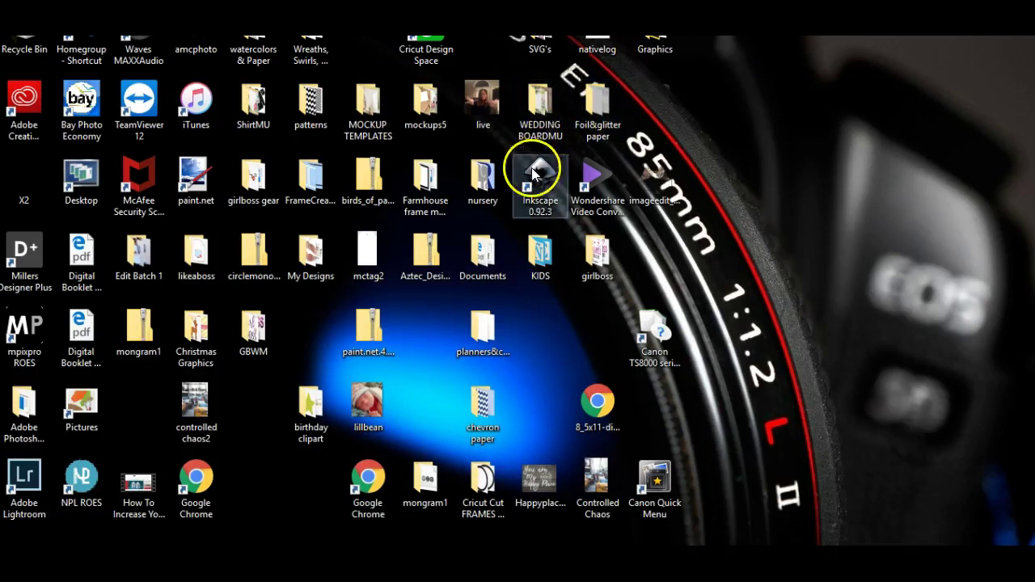
right_click(535, 252)
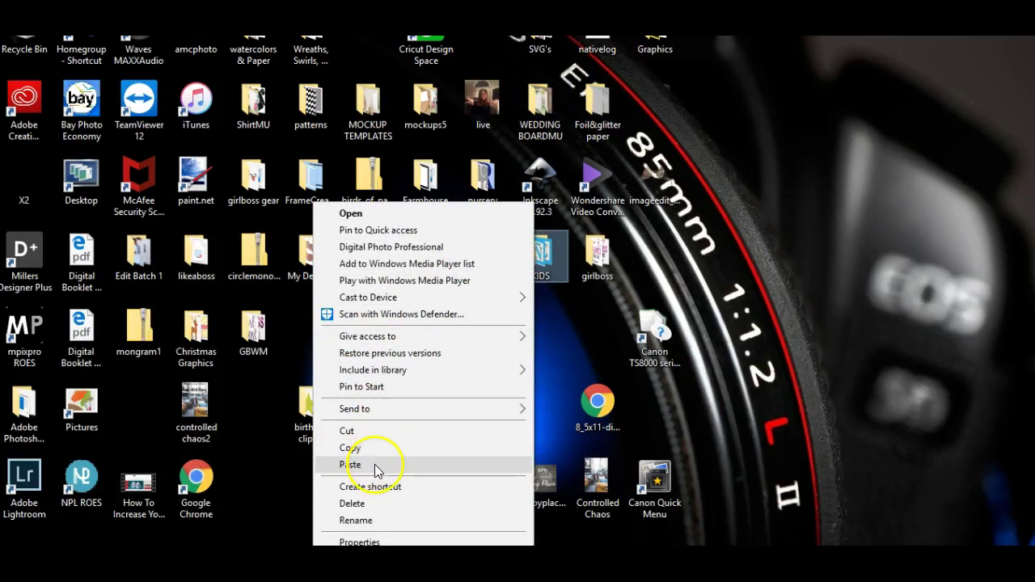
click(374, 464)
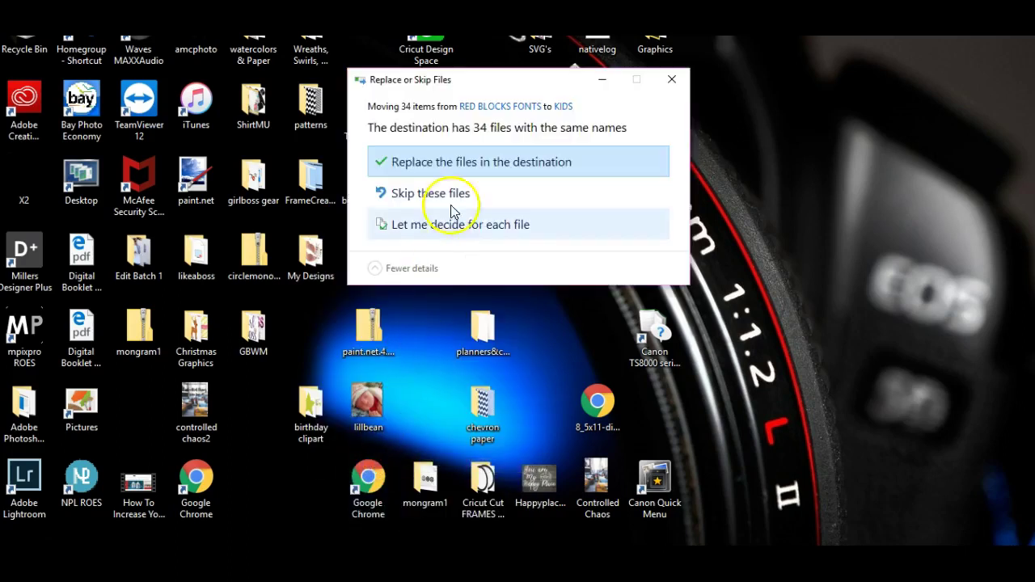
Step: Keep both versions of every conflicting file and finish moving the 34 red PNGs
click(431, 228)
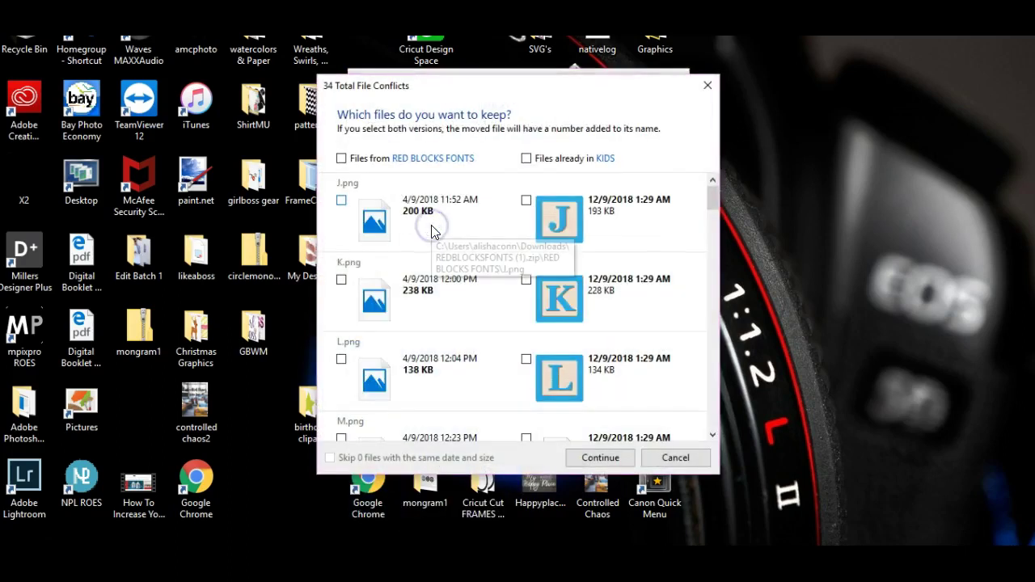
click(340, 161)
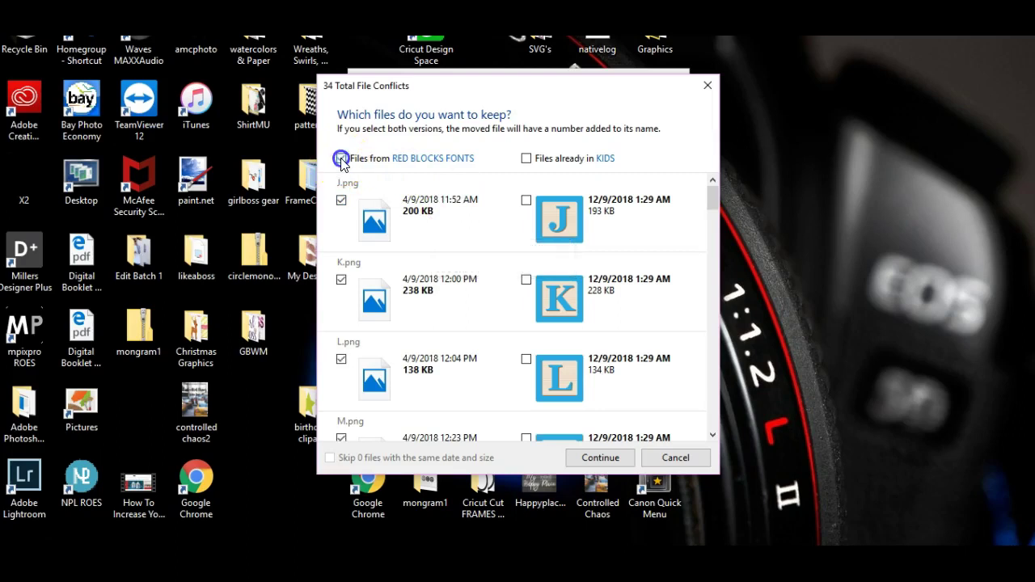
click(526, 159)
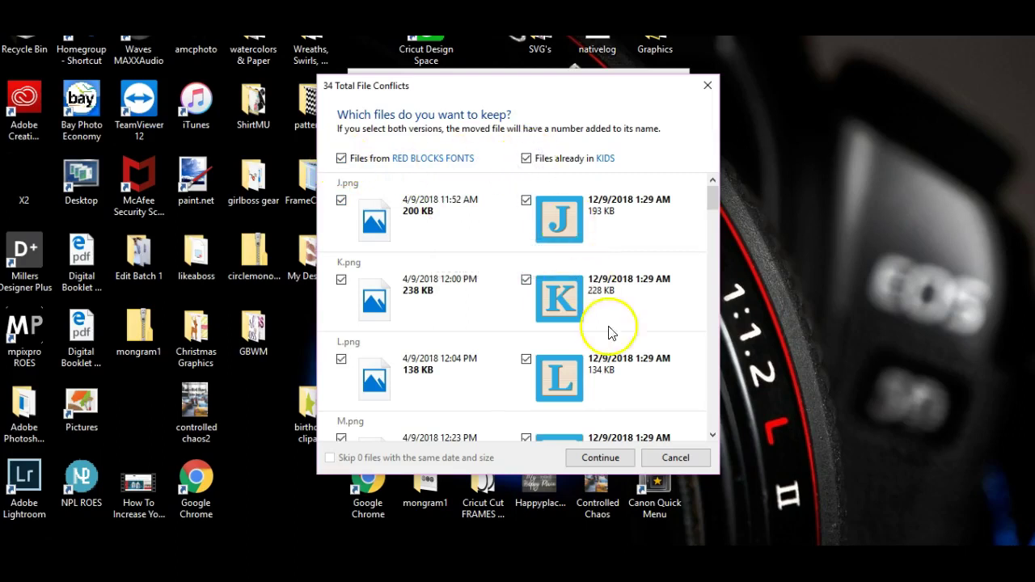
click(599, 458)
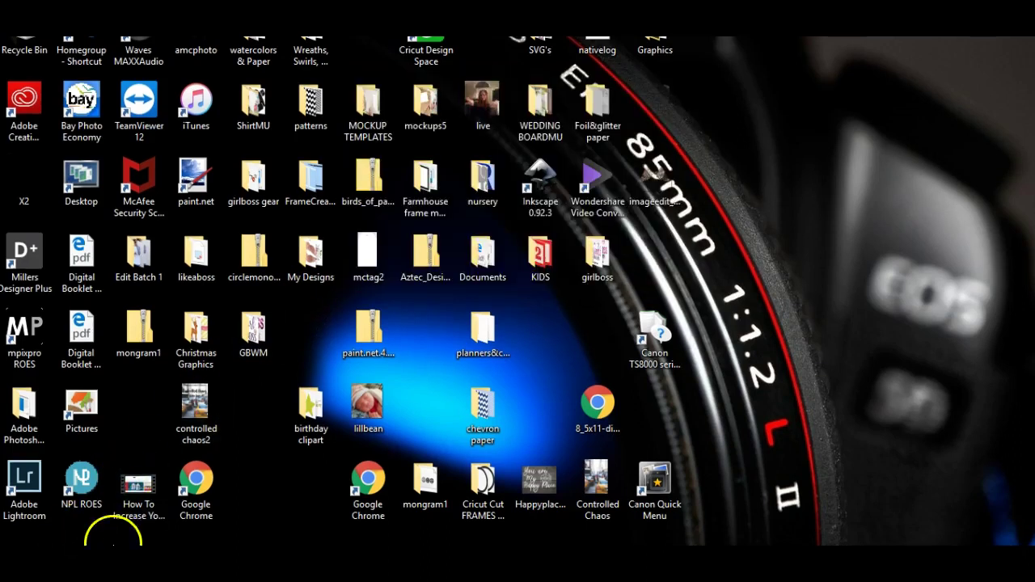
Step: Open KIDS full-screen and inspect suffixed copies such as 1 (2) and 4 (4)
double_click(539, 249)
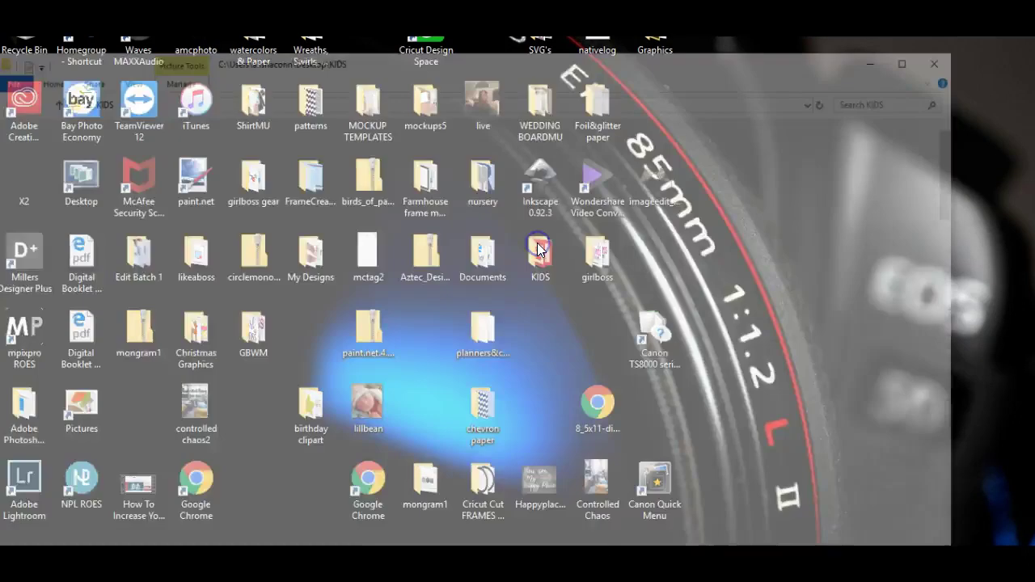
key(super+Up)
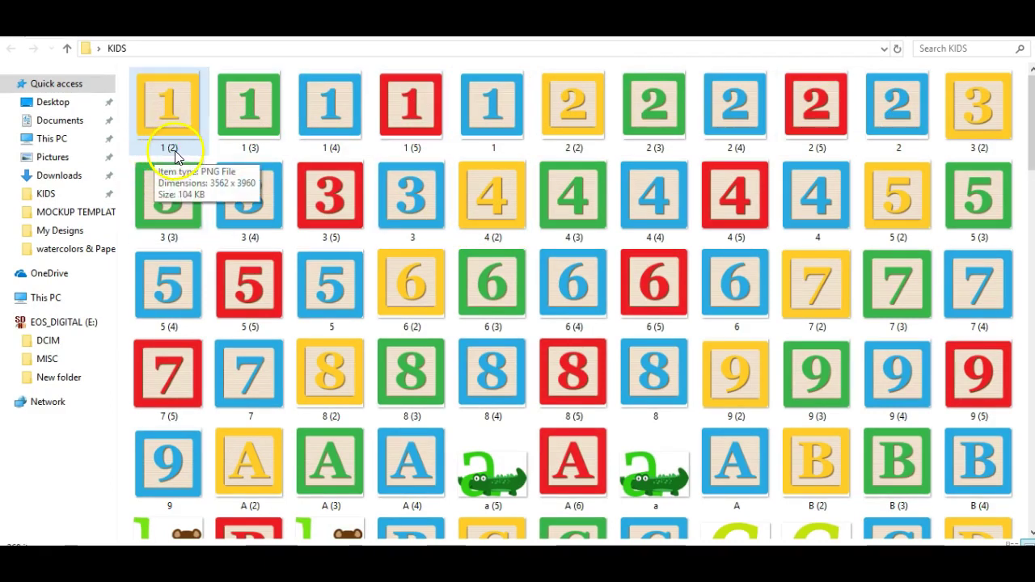
scroll(416, 153, down, 10)
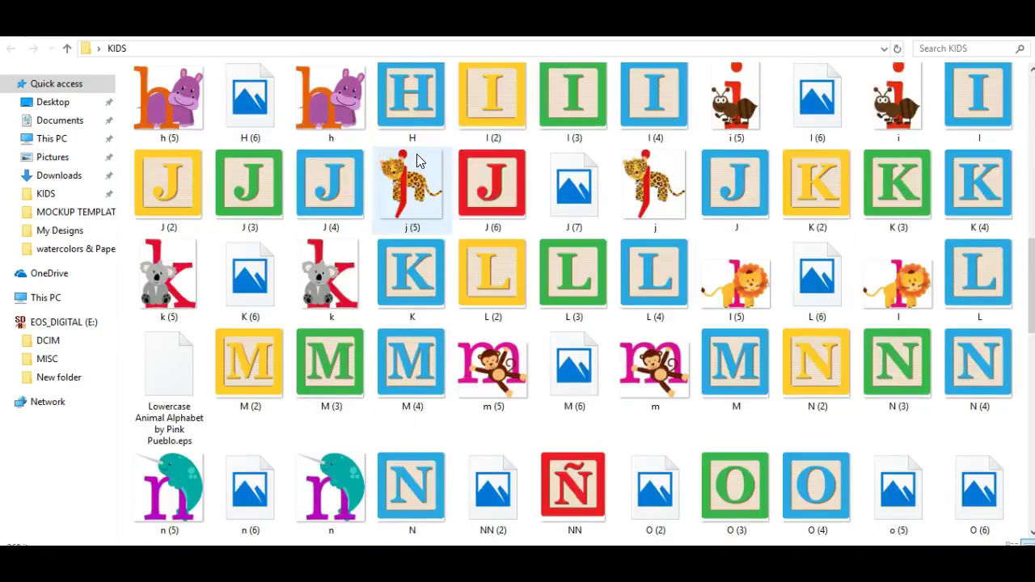
scroll(417, 153, up, 10)
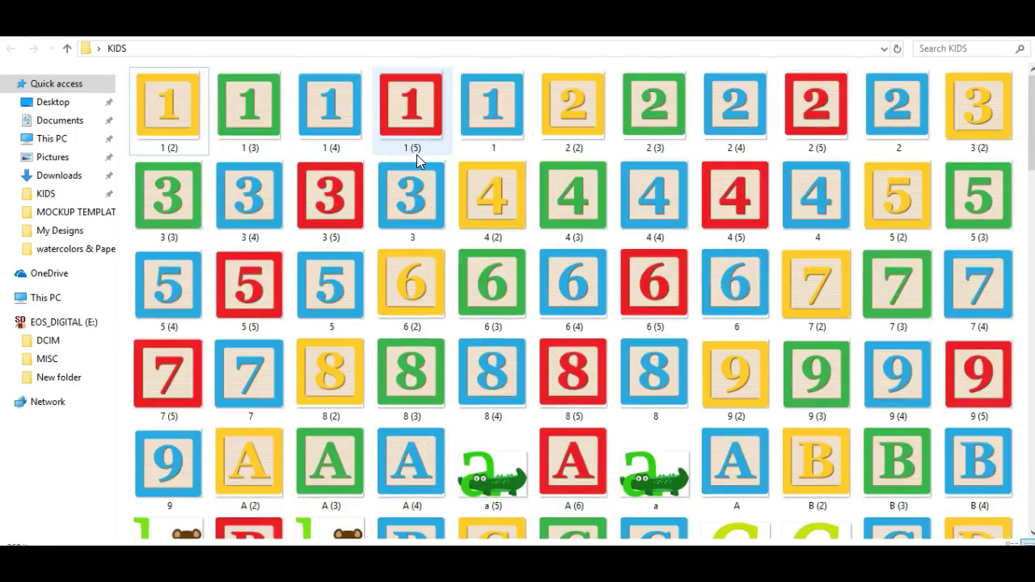
click(189, 113)
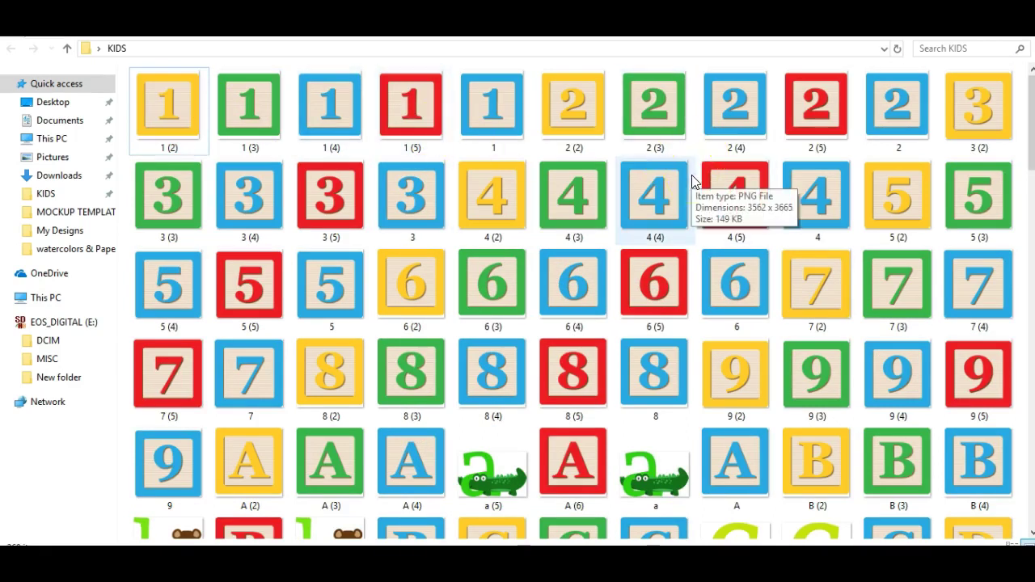
click(647, 211)
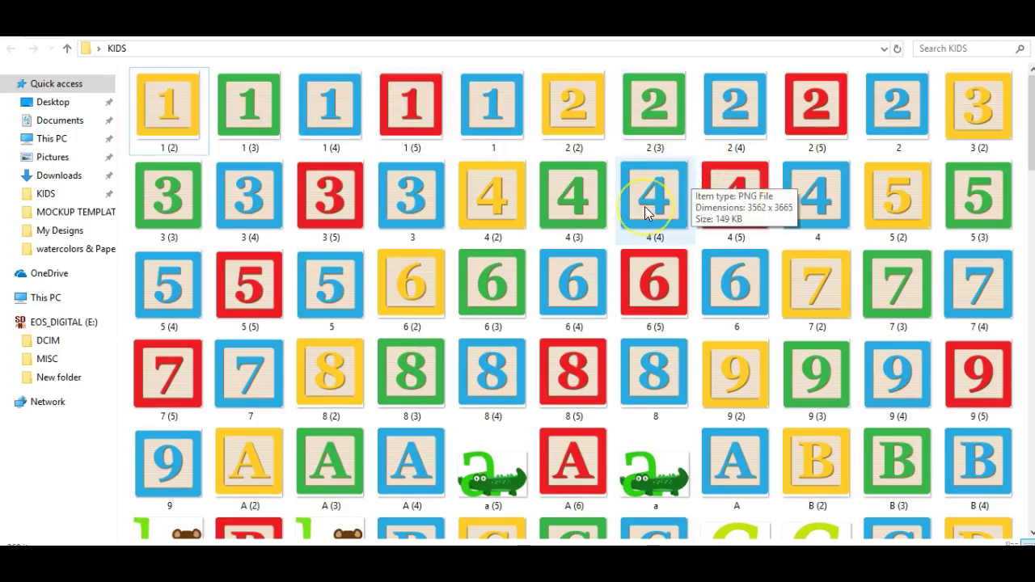